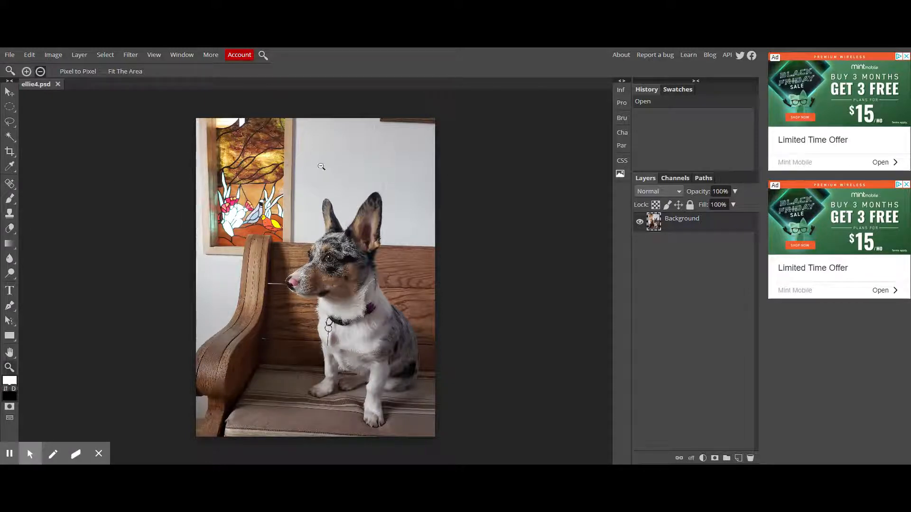
# Draw a freeform crop frame around the dog and bench, excluding the upper part of the wall and window but keeping both front paws.
pyautogui.rightClick(10, 154)
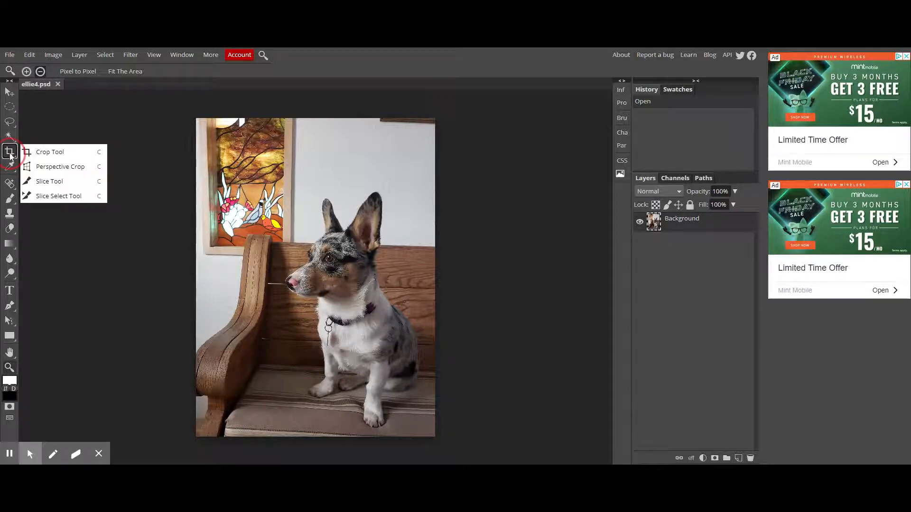
pyautogui.click(42, 152)
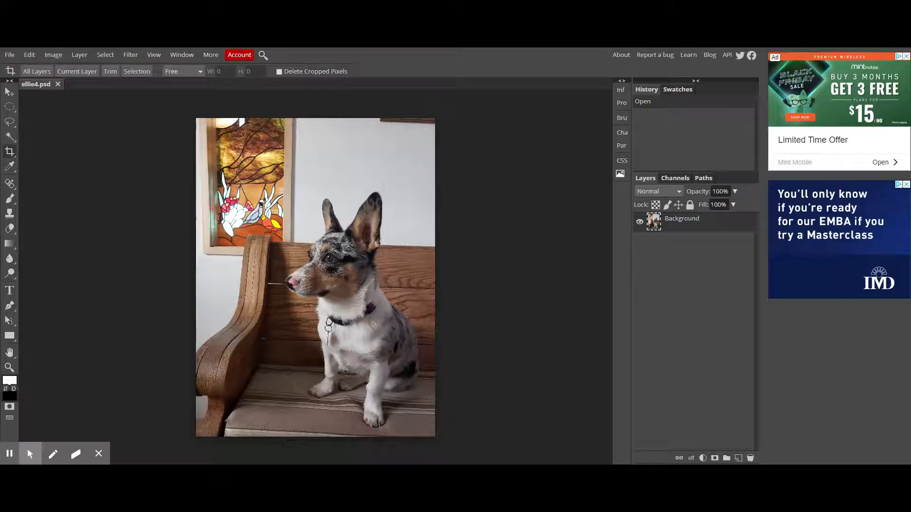
pyautogui.moveTo(209, 148); pyautogui.dragTo(426, 433)
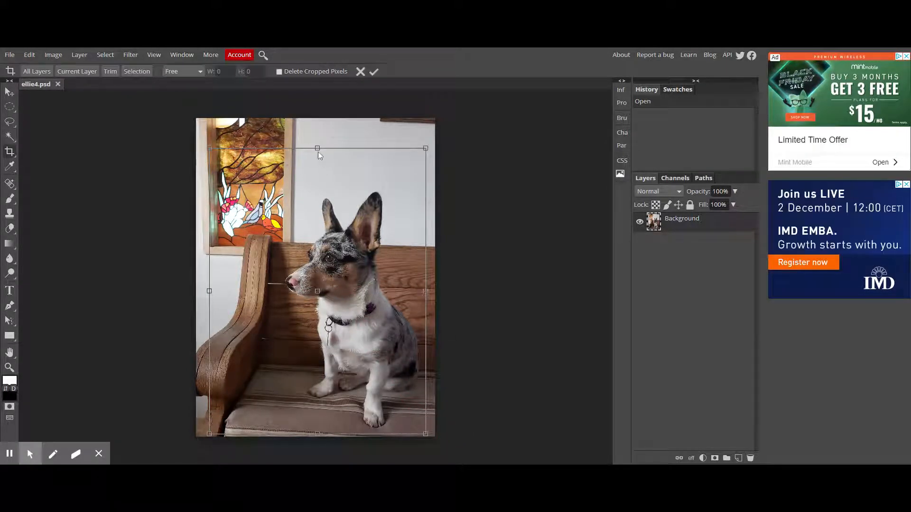
pyautogui.moveTo(319, 152)
pyautogui.mouseDown()
pyautogui.moveTo(319, 190)
pyautogui.moveTo(318, 165)
pyautogui.mouseUp()
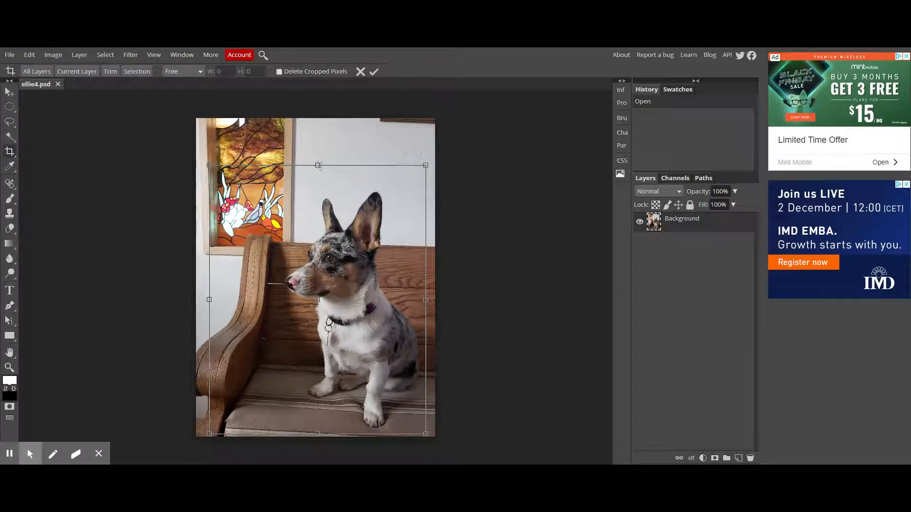
pyautogui.moveTo(318, 166); pyautogui.dragTo(317, 186)
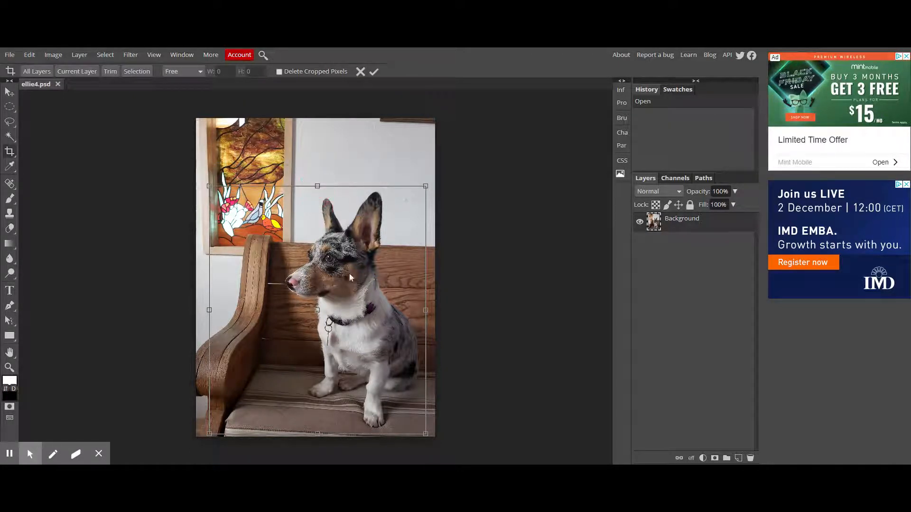
pyautogui.moveTo(318, 433); pyautogui.dragTo(329, 412)
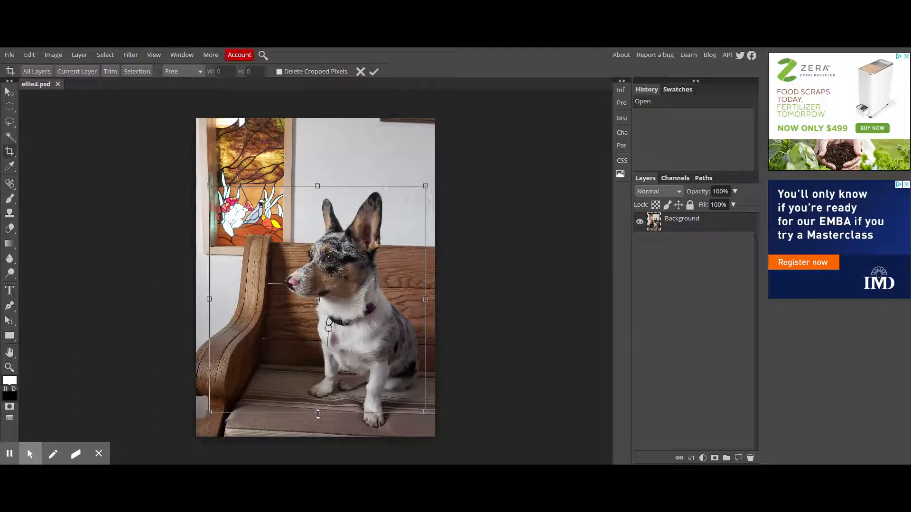
pyautogui.moveTo(318, 413); pyautogui.dragTo(323, 432)
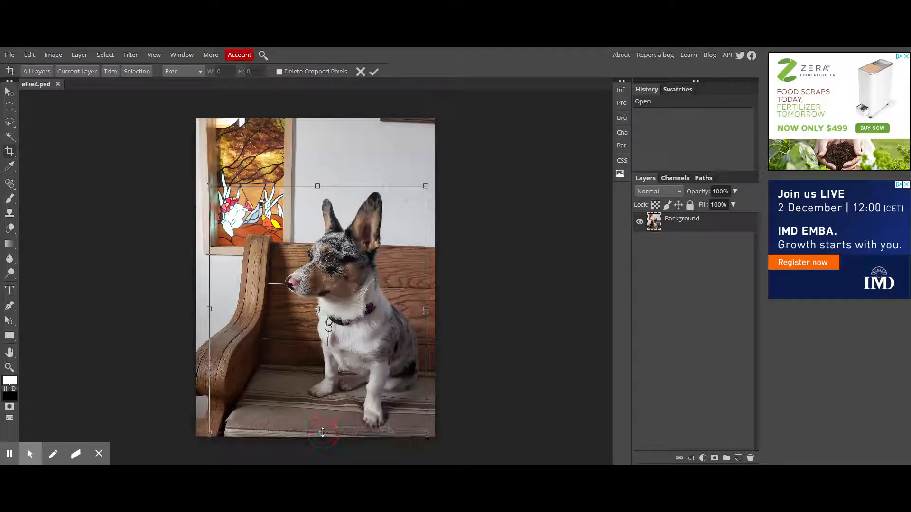
pyautogui.moveTo(318, 186); pyautogui.dragTo(321, 165)
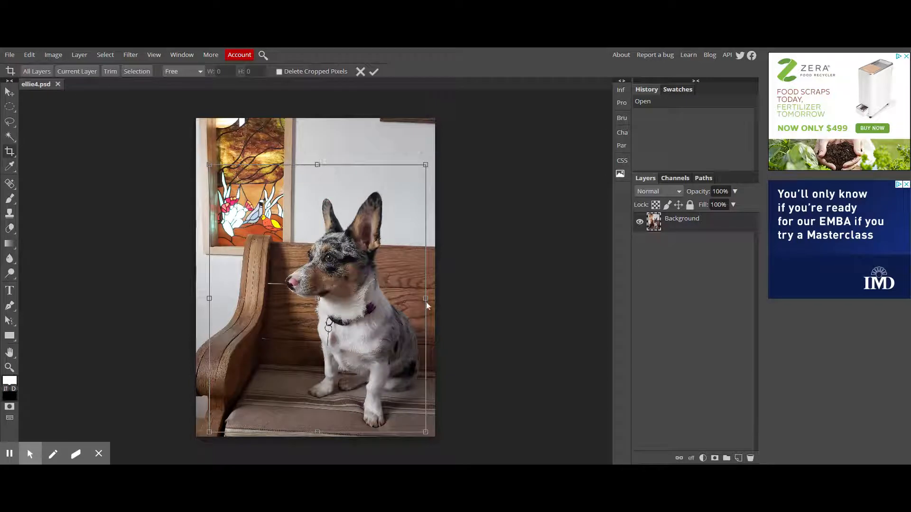
# Fine-tune the crop frame by moving its left edge inward, its right edge outward and its top edge slightly lower.
pyautogui.moveTo(426, 302); pyautogui.dragTo(427, 302)
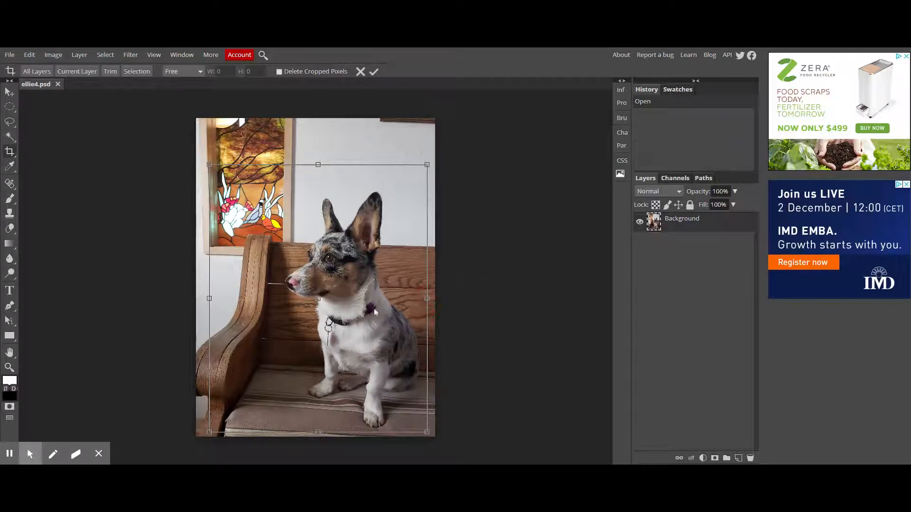
pyautogui.moveTo(211, 298); pyautogui.dragTo(217, 299)
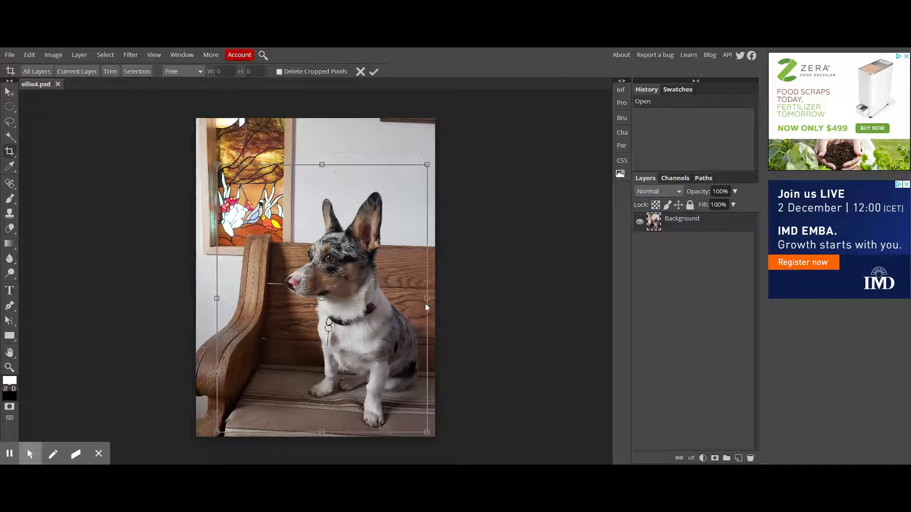
pyautogui.moveTo(427, 298); pyautogui.dragTo(432, 299)
pyautogui.moveTo(220, 299); pyautogui.dragTo(222, 299)
pyautogui.moveTo(327, 164); pyautogui.dragTo(327, 168)
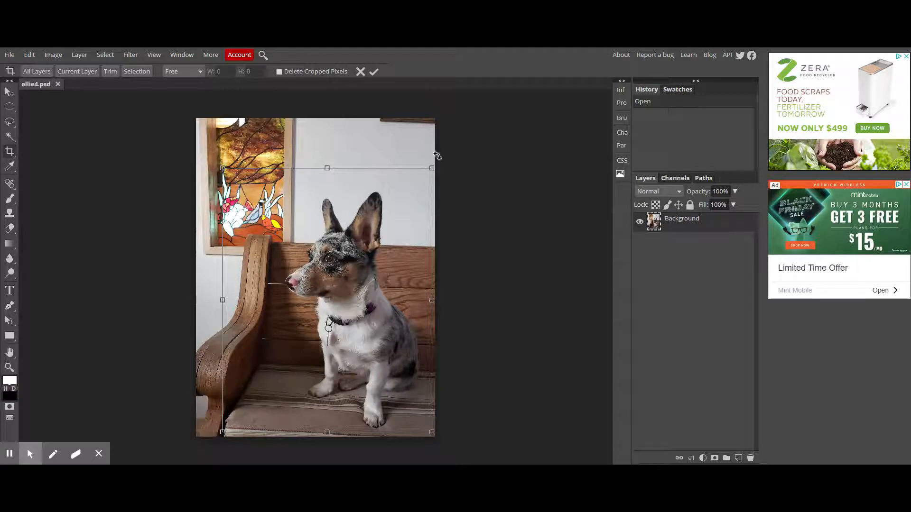
# Rotate the crop frame slightly clockwise, keep its right side within the photo, and apply the crop.
pyautogui.moveTo(433, 152)
pyautogui.mouseDown()
pyautogui.moveTo(443, 159)
pyautogui.moveTo(433, 144)
pyautogui.moveTo(445, 154)
pyautogui.mouseUp()
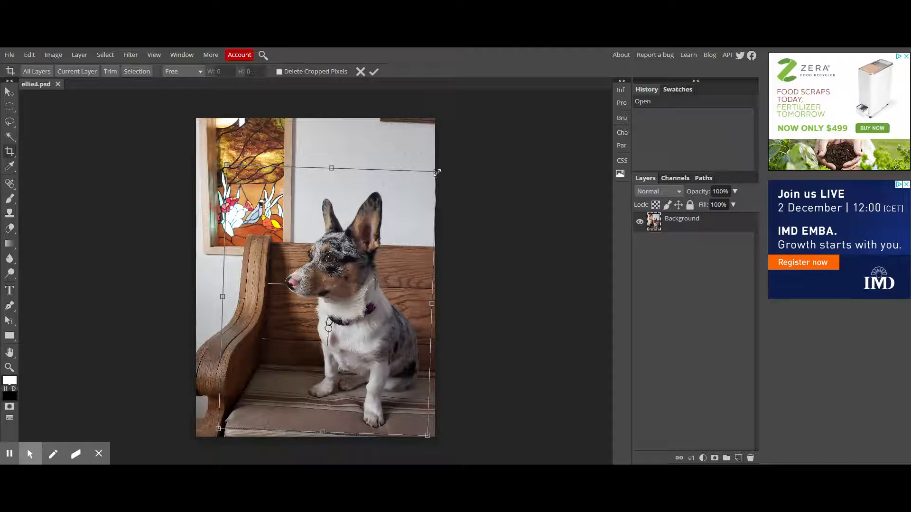
pyautogui.click(430, 303)
pyautogui.moveTo(430, 304); pyautogui.dragTo(430, 304)
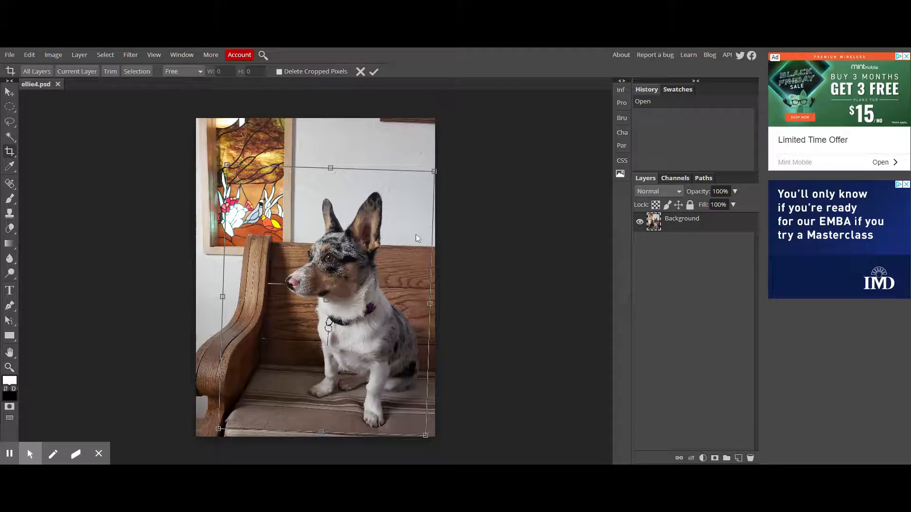
pyautogui.click(373, 72)
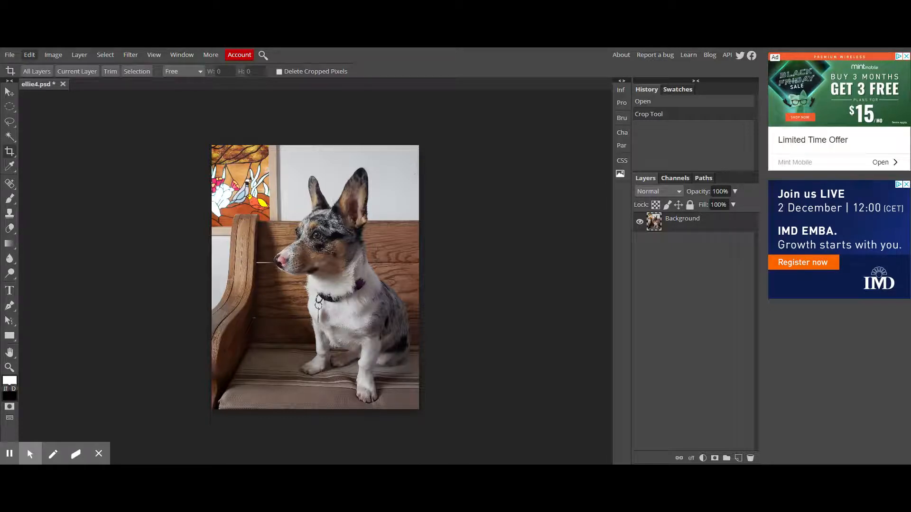
pyautogui.click(49, 56)
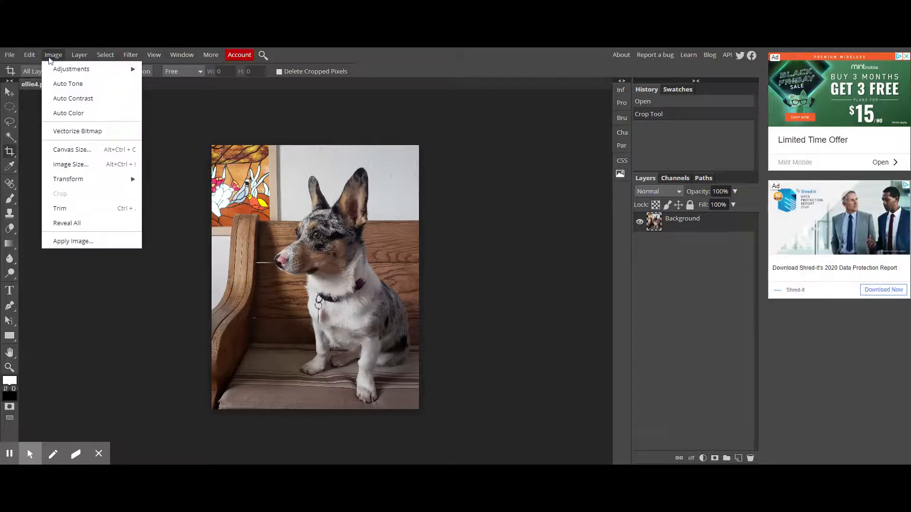
pyautogui.moveTo(78, 78)
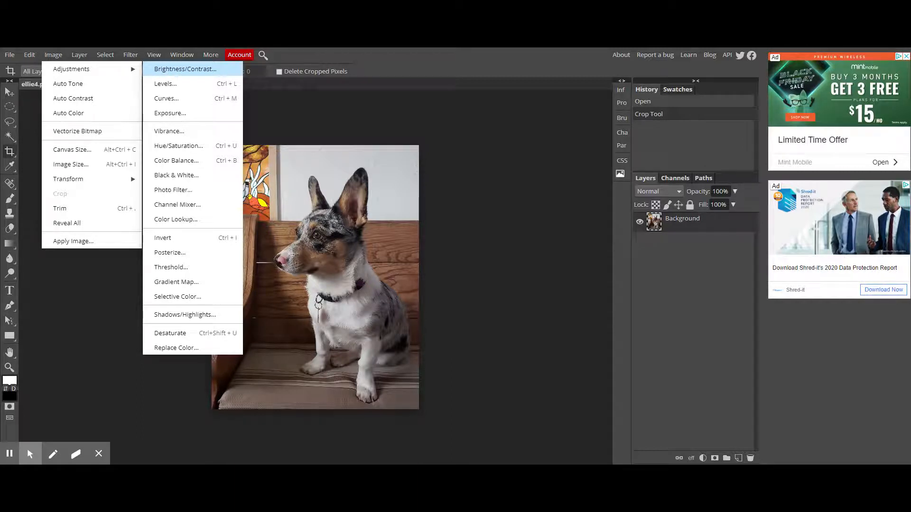
pyautogui.click(162, 70)
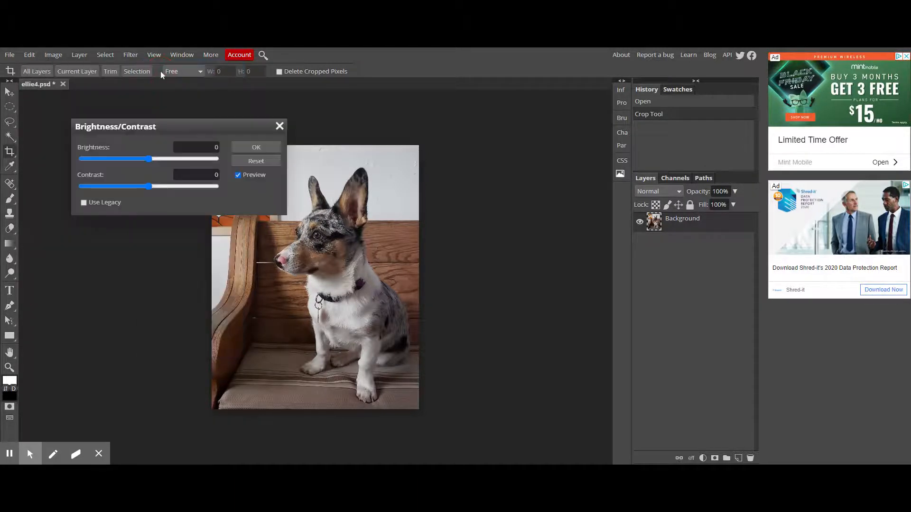
pyautogui.moveTo(165, 129); pyautogui.dragTo(129, 111)
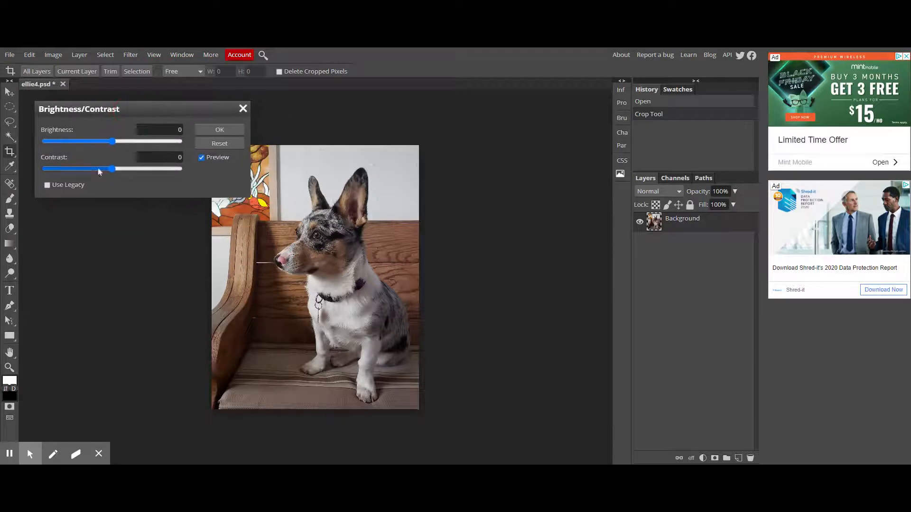
pyautogui.click(121, 141)
pyautogui.click(128, 141)
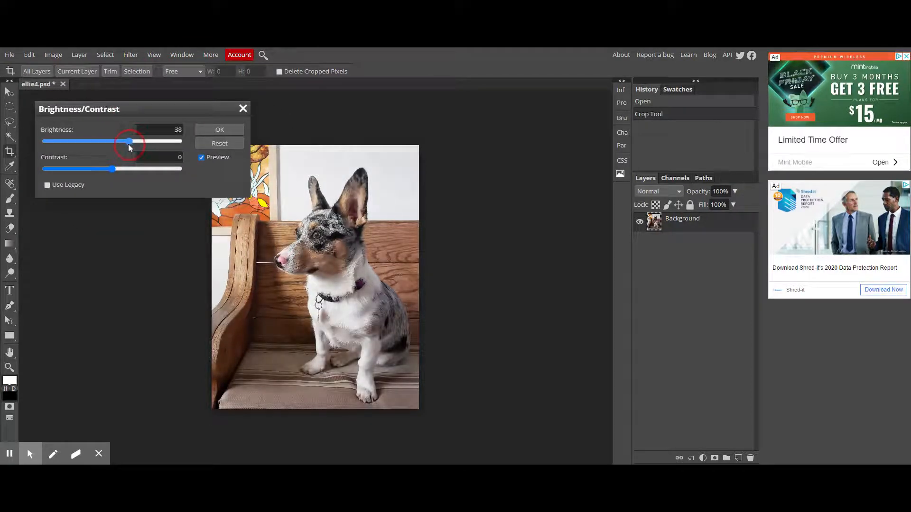
pyautogui.moveTo(130, 145); pyautogui.dragTo(110, 174)
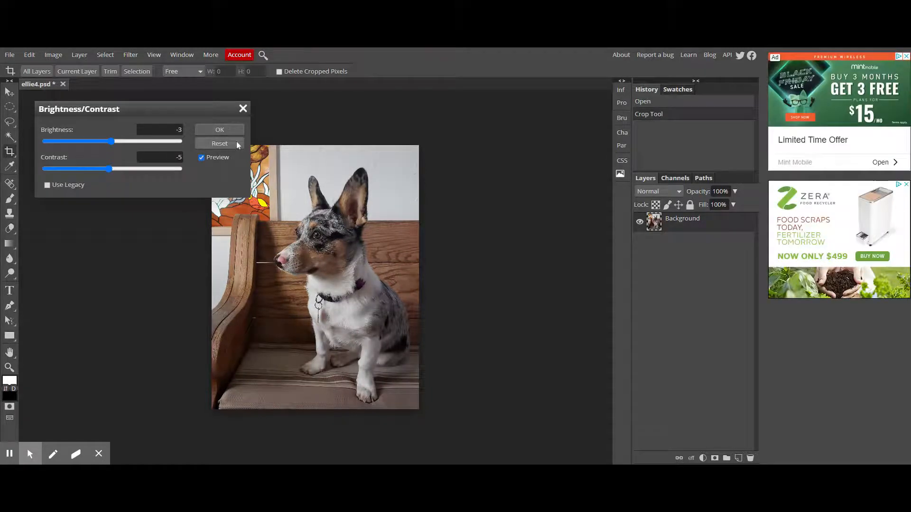
pyautogui.click(230, 145)
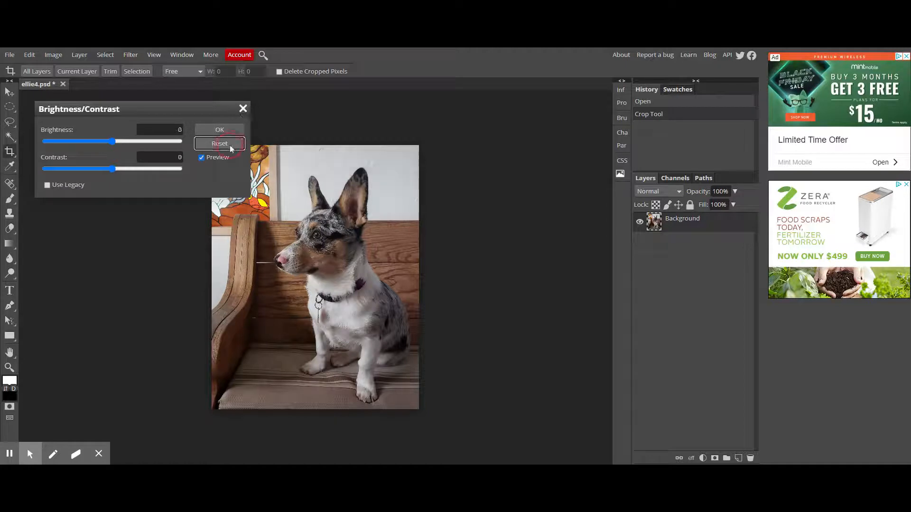
pyautogui.click(242, 108)
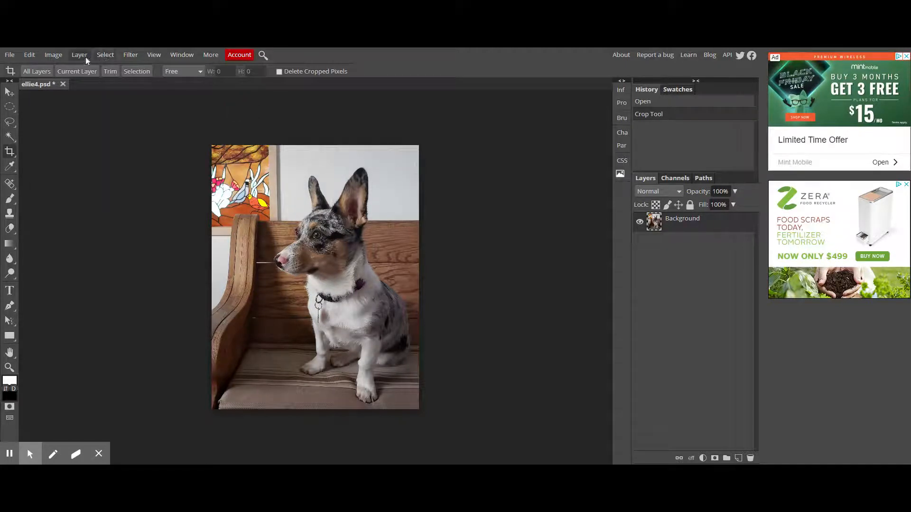
# Start a Levels adjustment on the RGB channel with input shadows about 13, midtones 1.23 and highlights 227.
pyautogui.click(53, 55)
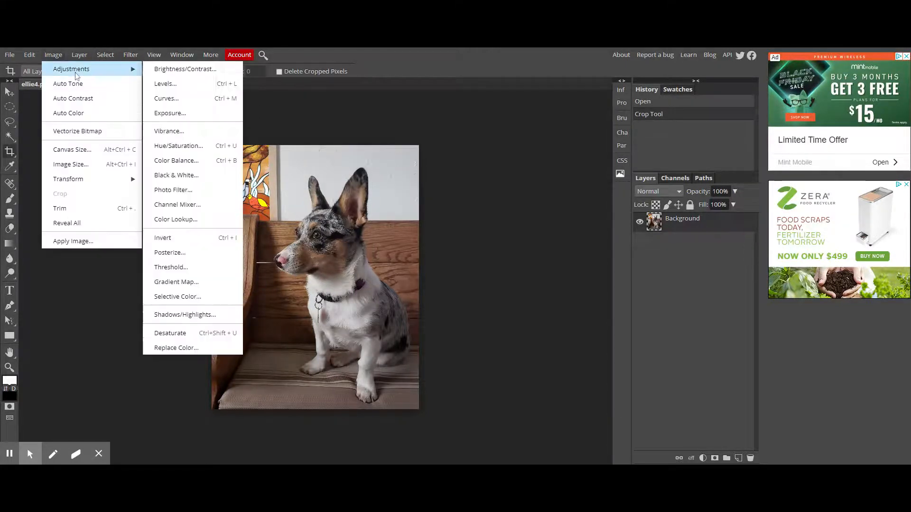
pyautogui.click(177, 84)
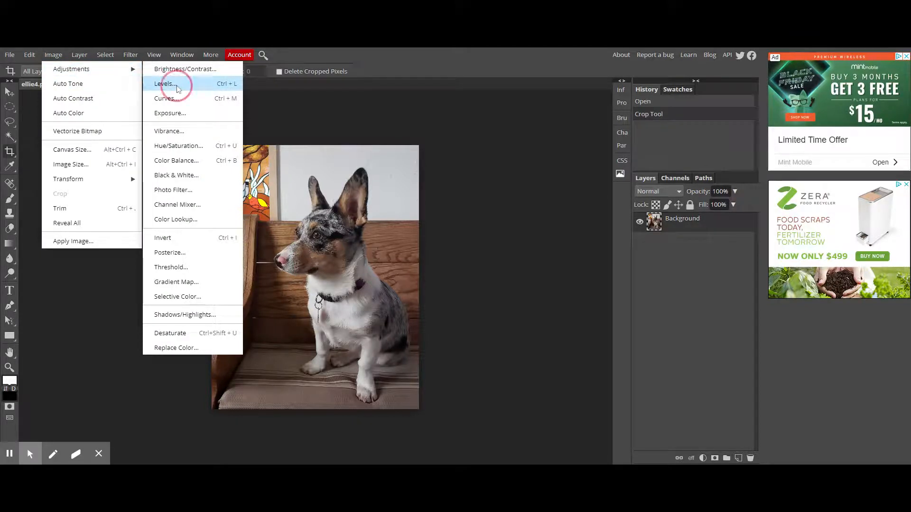
pyautogui.moveTo(201, 129); pyautogui.dragTo(560, 132)
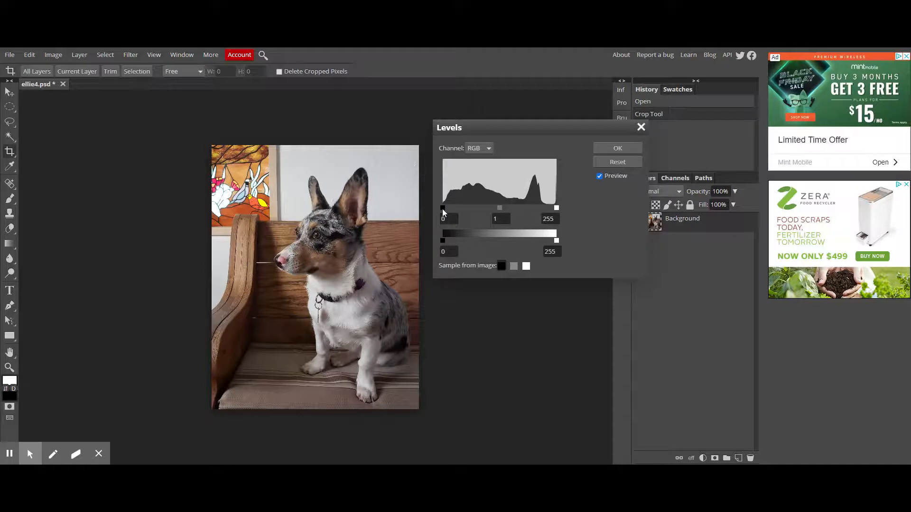
pyautogui.click(443, 212)
pyautogui.moveTo(500, 209); pyautogui.dragTo(500, 209)
pyautogui.moveTo(557, 209); pyautogui.dragTo(553, 211)
pyautogui.moveTo(443, 209); pyautogui.dragTo(450, 212)
pyautogui.moveTo(554, 211); pyautogui.dragTo(492, 209)
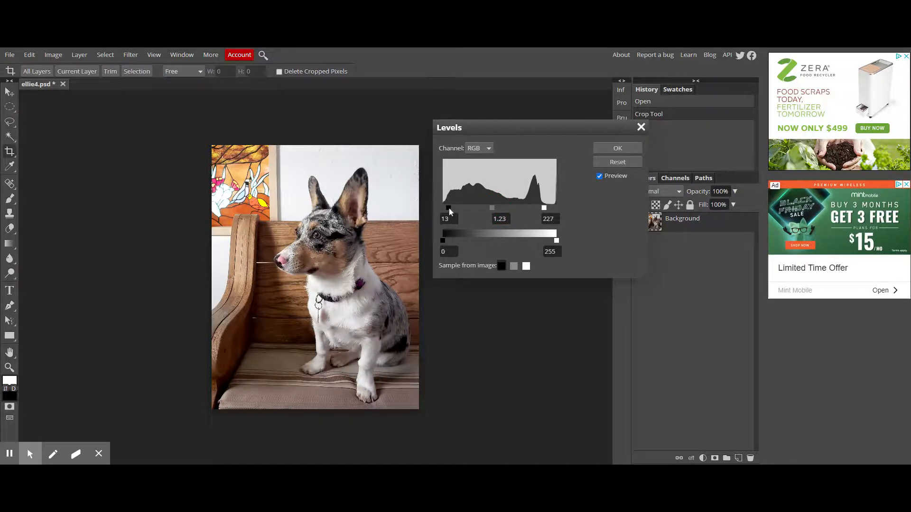
# Apply Levels with input shadows 12 and midtones 1.33, and compare the photo before and after the adjustment.
pyautogui.click(449, 210)
pyautogui.moveTo(452, 212); pyautogui.dragTo(450, 212)
pyautogui.moveTo(543, 210); pyautogui.dragTo(492, 211)
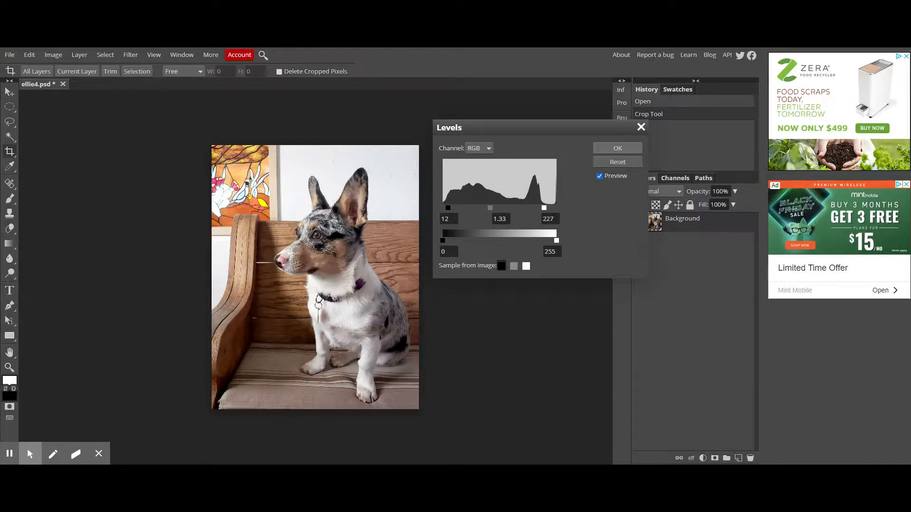
pyautogui.click(618, 148)
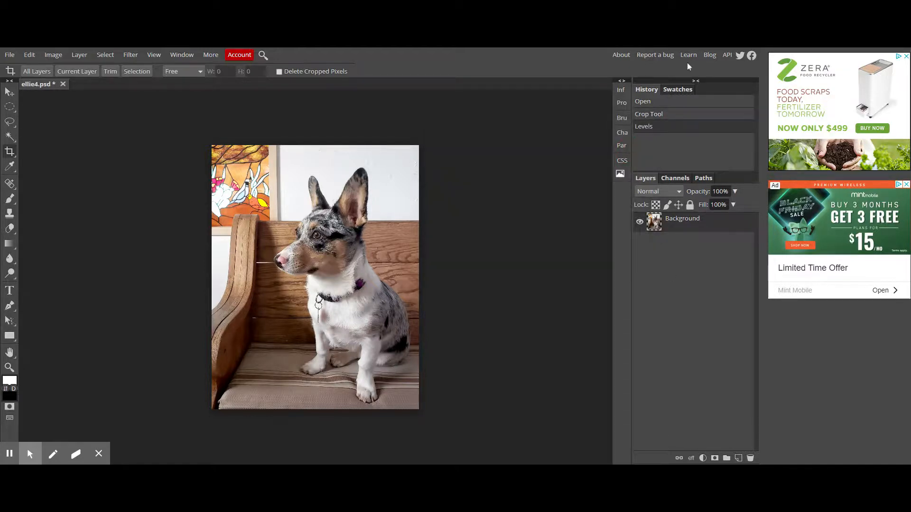
pyautogui.click(661, 118)
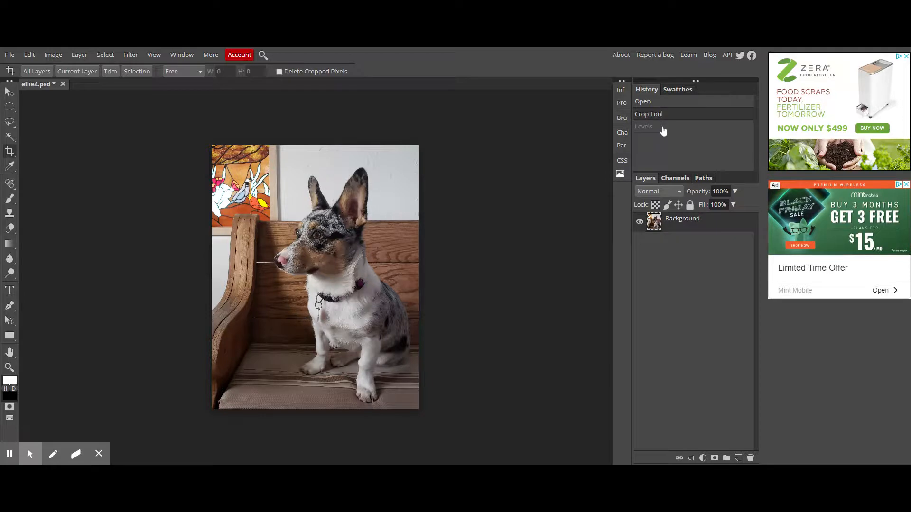
pyautogui.click(663, 128)
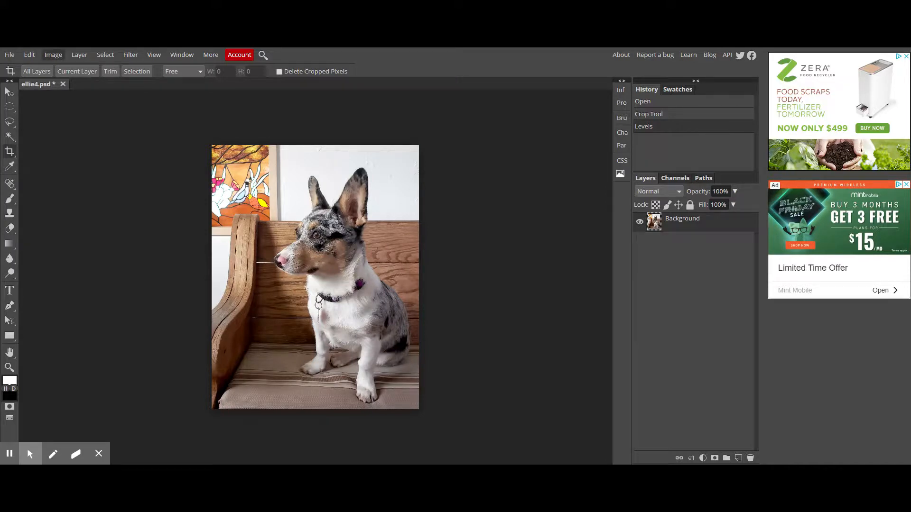
# Apply a Hue/Saturation adjustment to the photo with the master saturation raised to about 19.
pyautogui.click(53, 55)
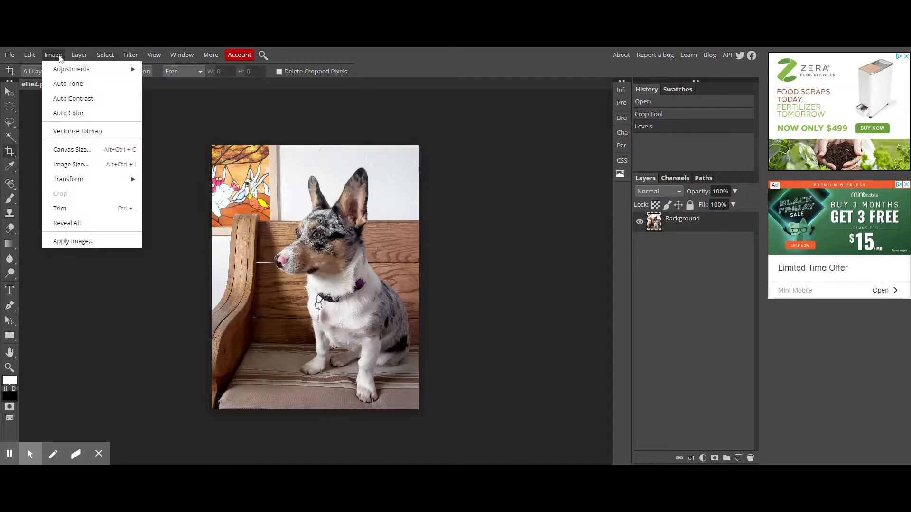
pyautogui.moveTo(70, 71)
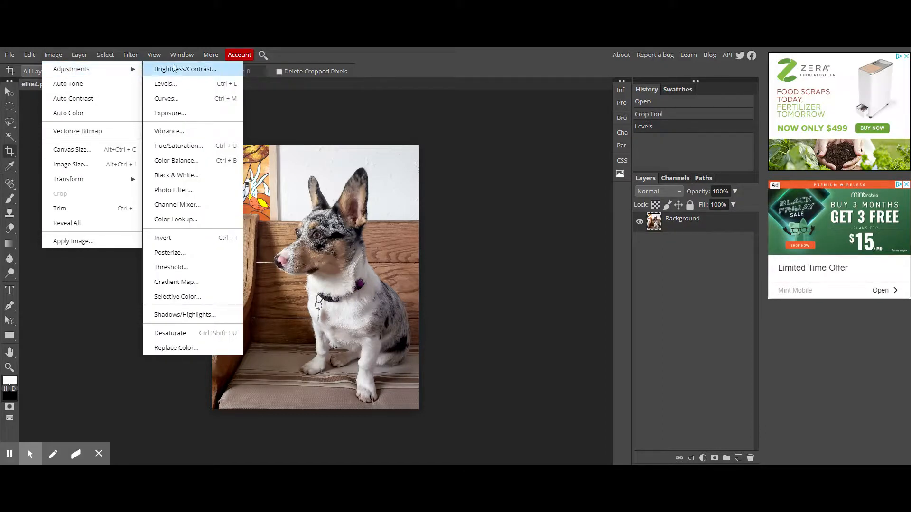
pyautogui.click(187, 150)
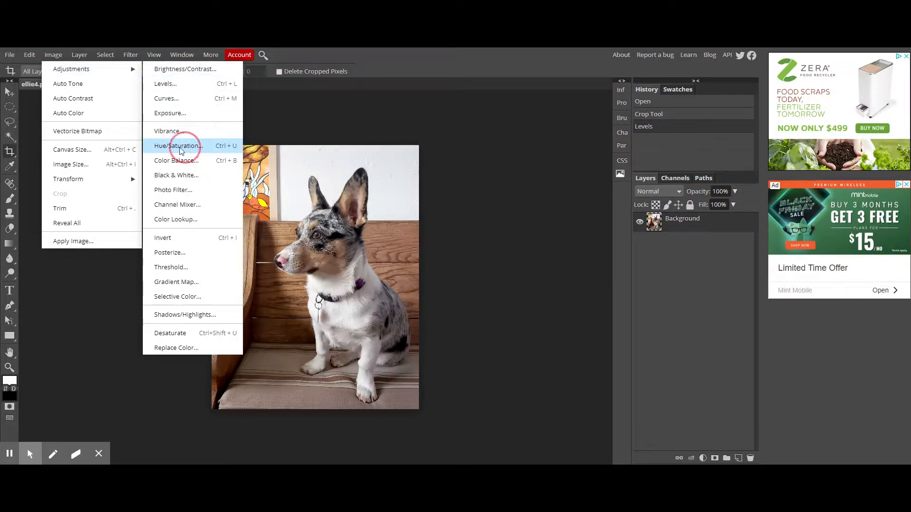
pyautogui.moveTo(146, 115); pyautogui.dragTo(131, 96)
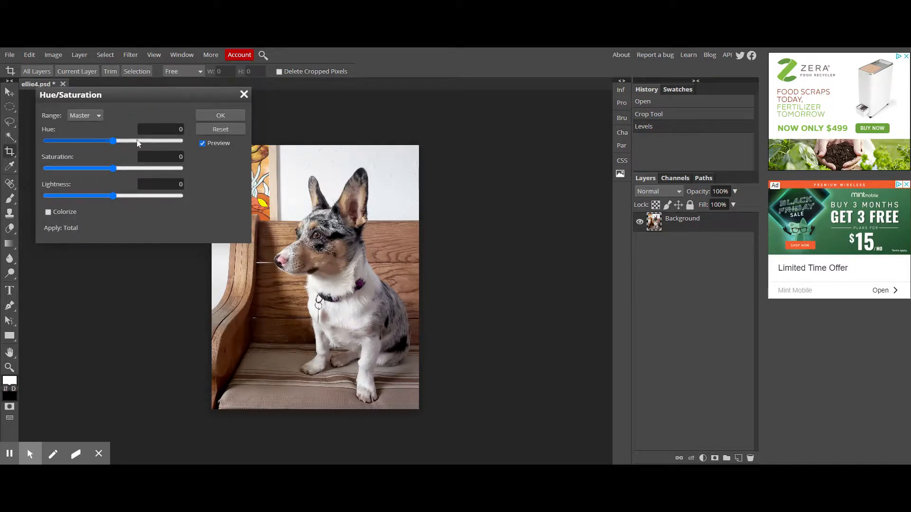
pyautogui.click(115, 171)
pyautogui.moveTo(116, 169)
pyautogui.mouseDown()
pyautogui.moveTo(193, 171)
pyautogui.moveTo(122, 170)
pyautogui.mouseUp()
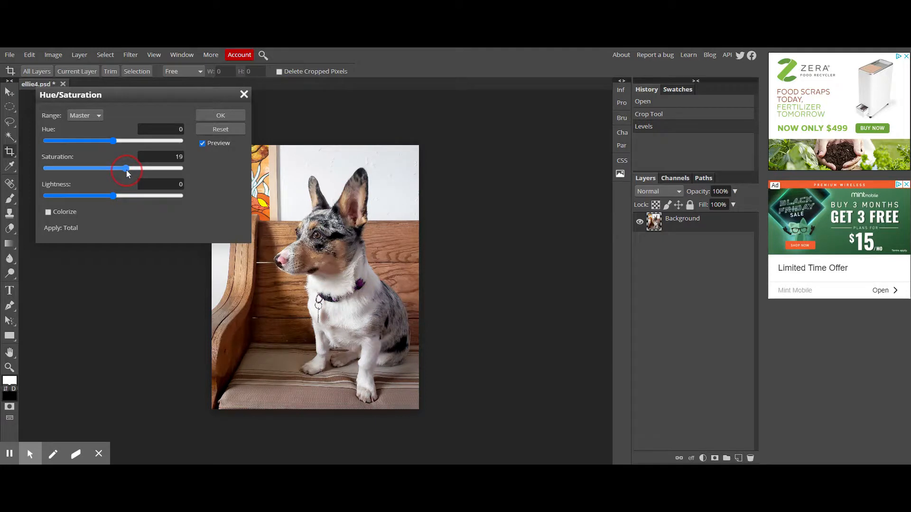
pyautogui.click(204, 117)
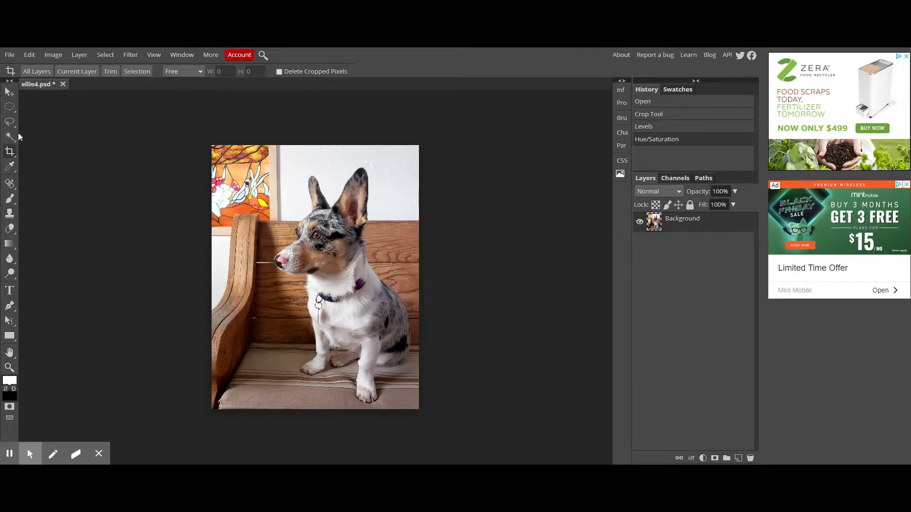
# Apply a Vibrance adjustment to the photo with vibrance 18 and saturation about 5.
pyautogui.click(59, 55)
pyautogui.moveTo(70, 70)
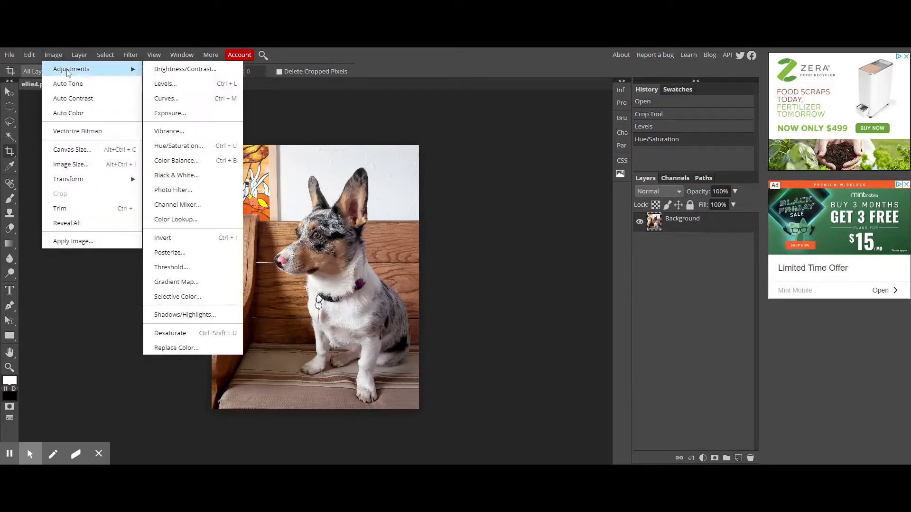
pyautogui.click(170, 132)
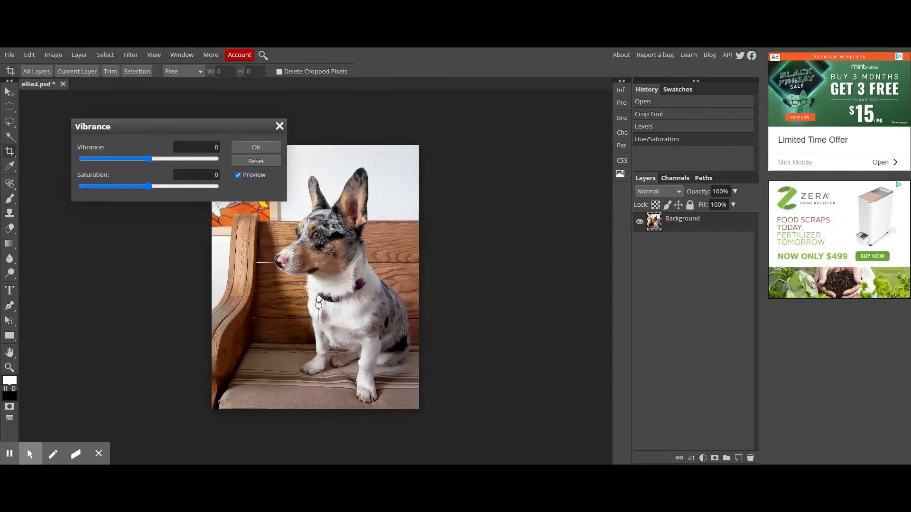
pyautogui.moveTo(150, 164); pyautogui.dragTo(152, 186)
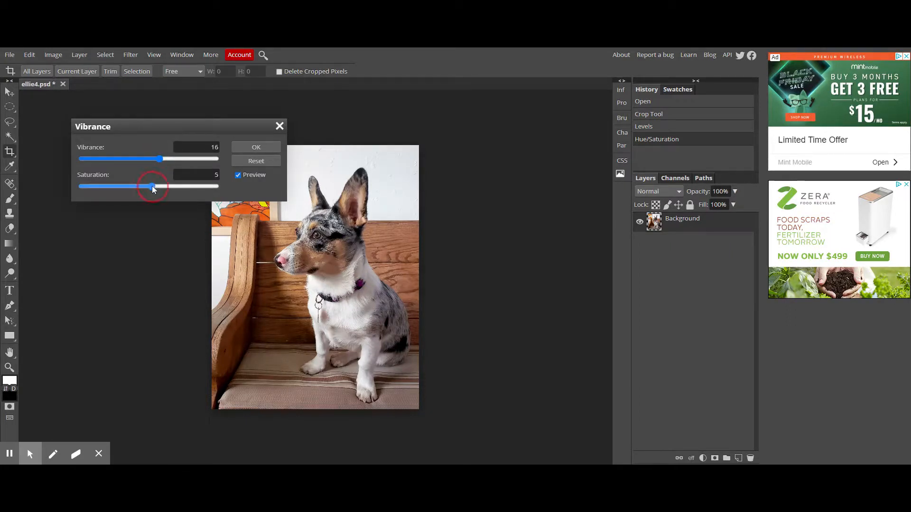
pyautogui.click(162, 160)
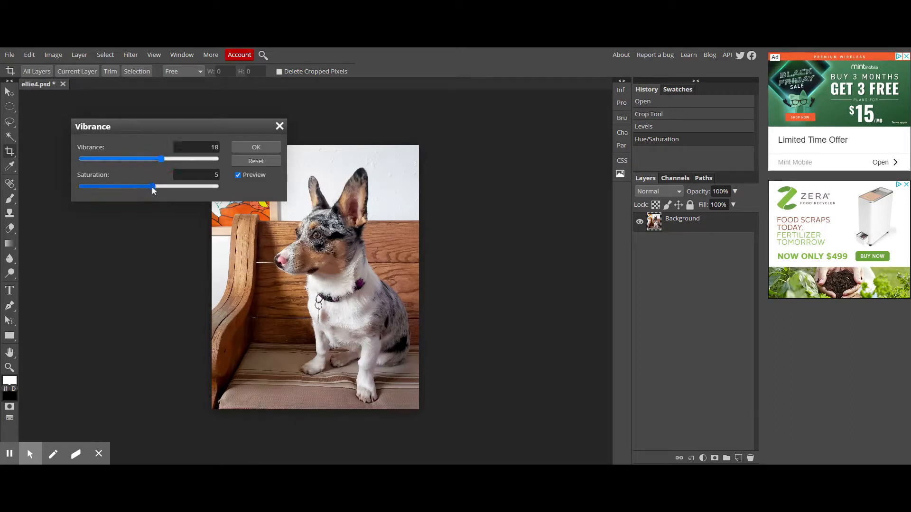
pyautogui.moveTo(152, 187); pyautogui.dragTo(154, 188)
pyautogui.click(254, 147)
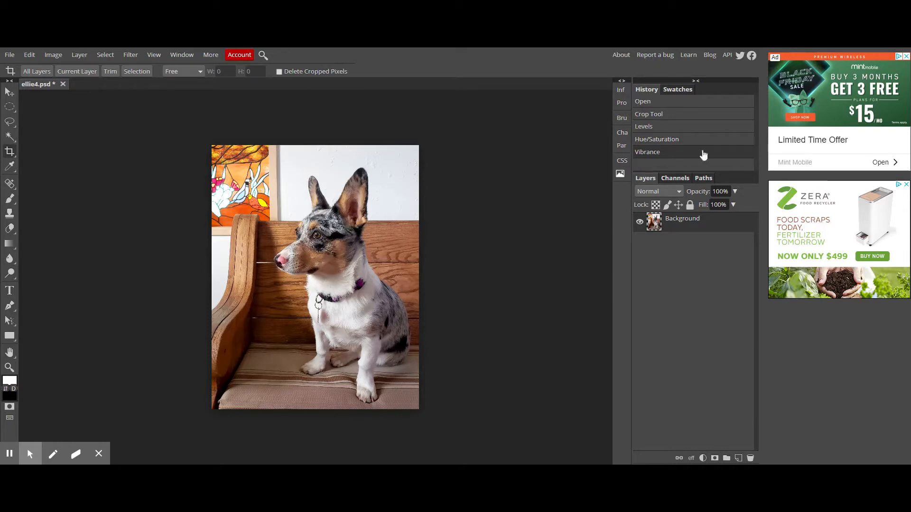
# Compare the cropped photo before and after the Levels, Hue/Saturation and Vibrance adjustments, ending on the fully adjusted version.
pyautogui.click(685, 115)
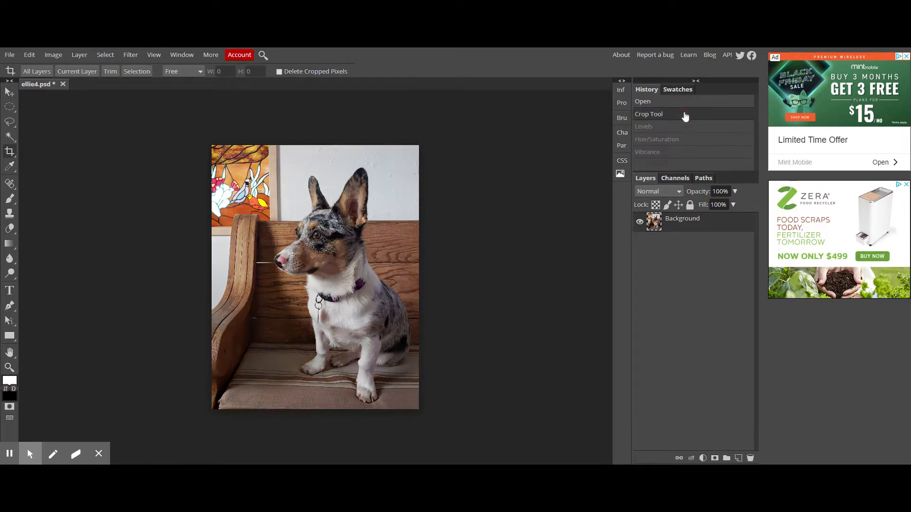
pyautogui.click(686, 153)
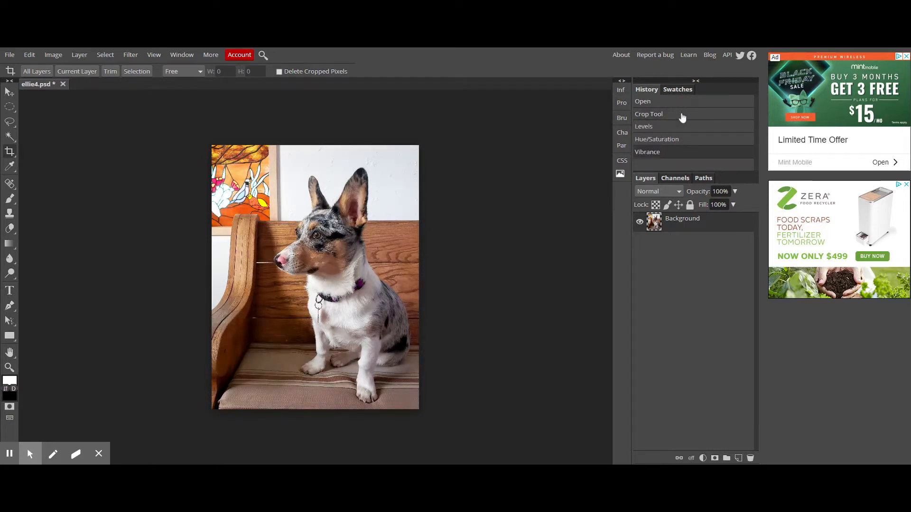
pyautogui.click(682, 116)
pyautogui.click(677, 153)
pyautogui.click(682, 115)
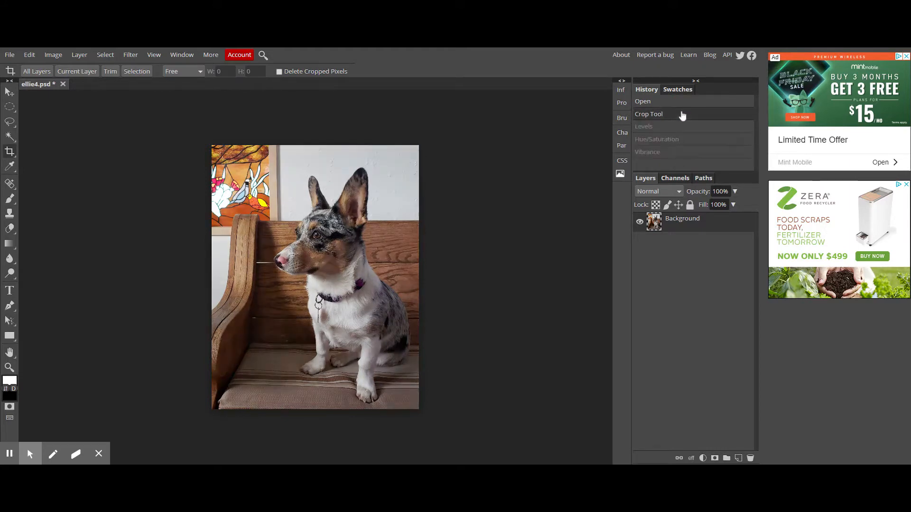
pyautogui.click(687, 153)
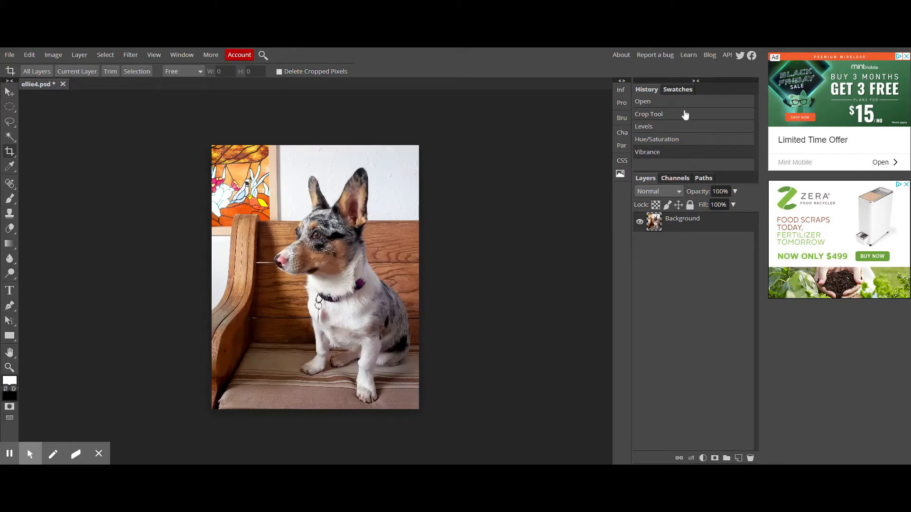
pyautogui.click(685, 115)
pyautogui.click(676, 153)
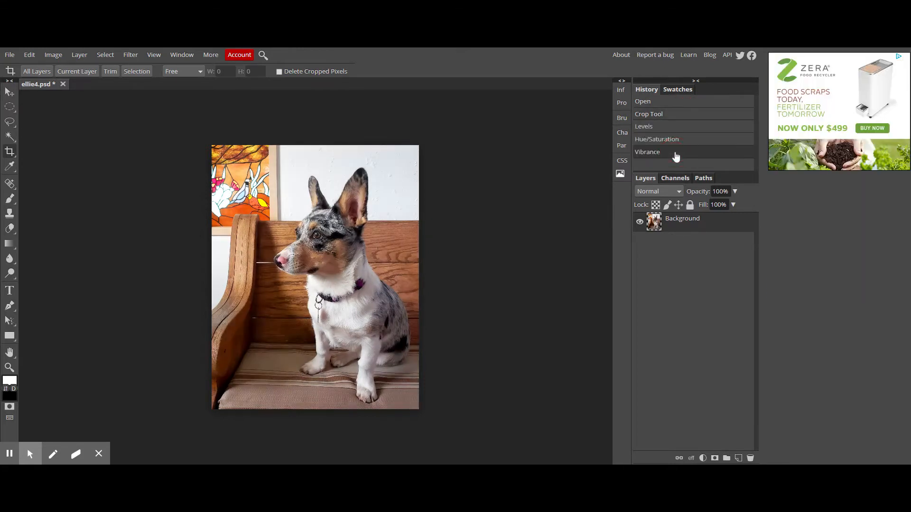